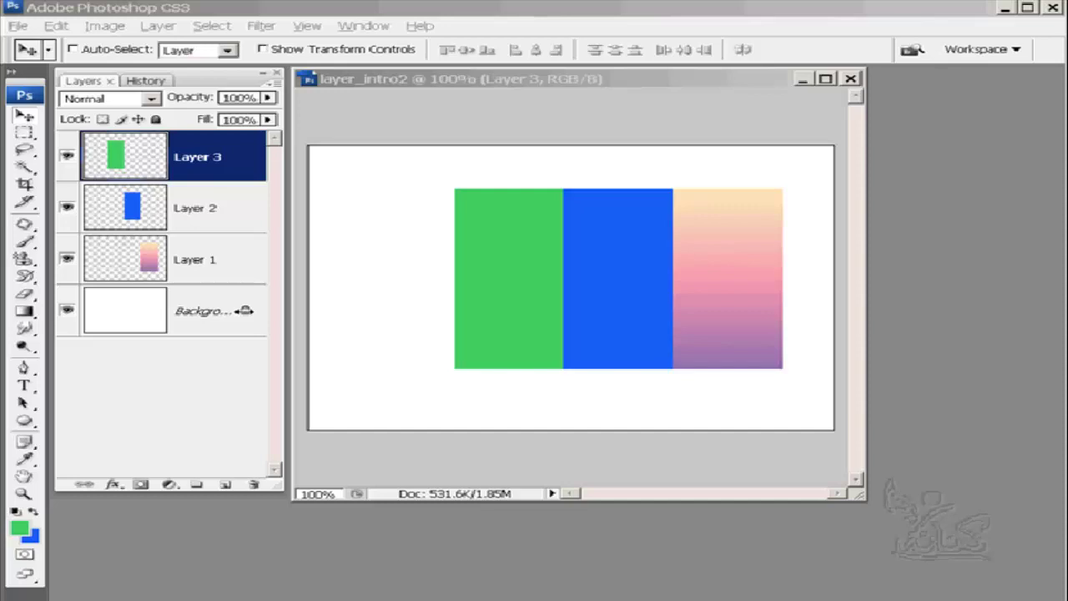
Step: Unlock the white Background so it becomes the editable Layer 0, then pick it up for removal
left_click(216, 337)
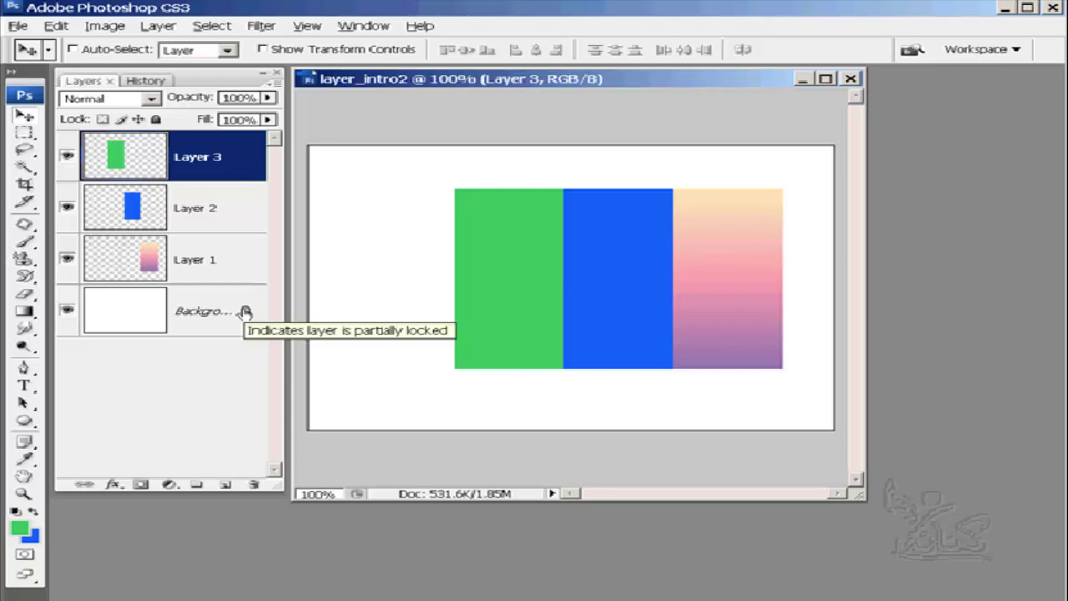
left_click_drag(244, 311, 253, 489)
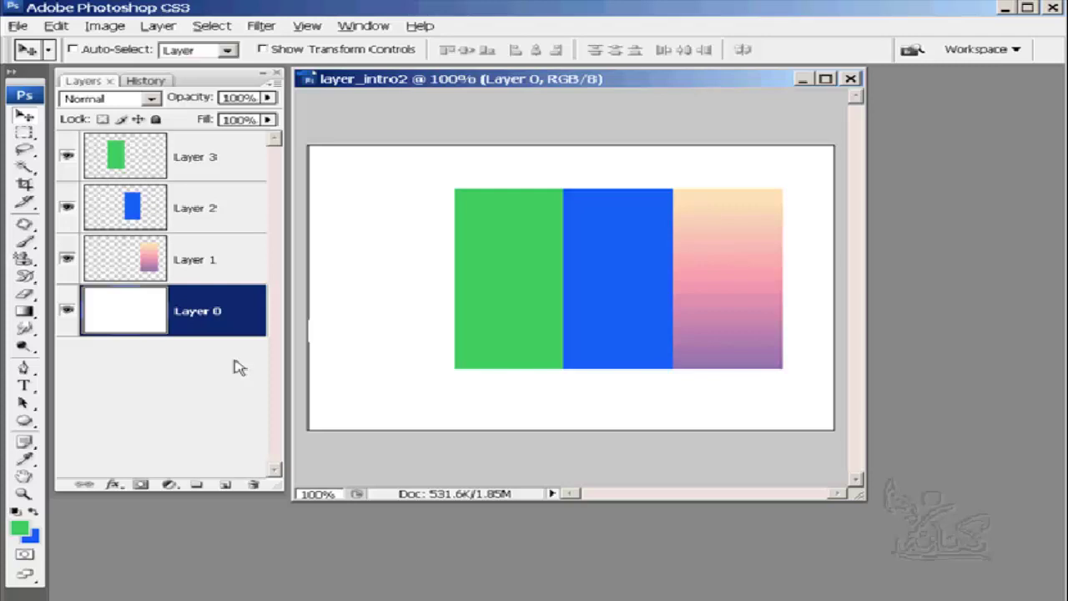
mouse_move(368, 279)
left_mouse_down()
mouse_move(409, 241)
mouse_move(357, 349)
mouse_move(363, 308)
mouse_move(374, 307)
mouse_move(355, 278)
left_mouse_up()
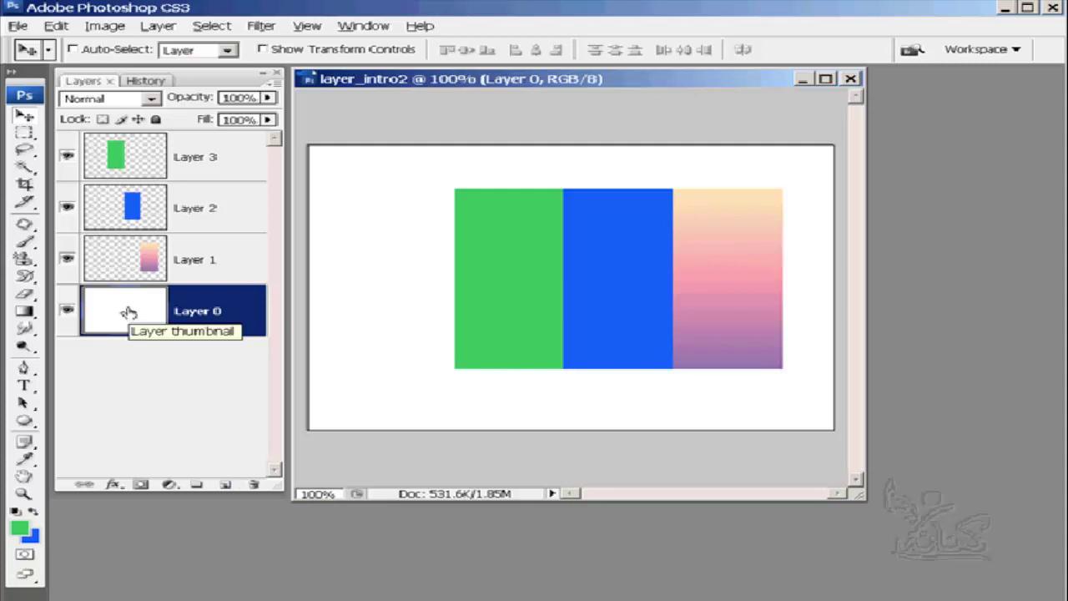
mouse_move(127, 312)
left_mouse_down()
mouse_move(245, 442)
mouse_move(251, 483)
left_mouse_up()
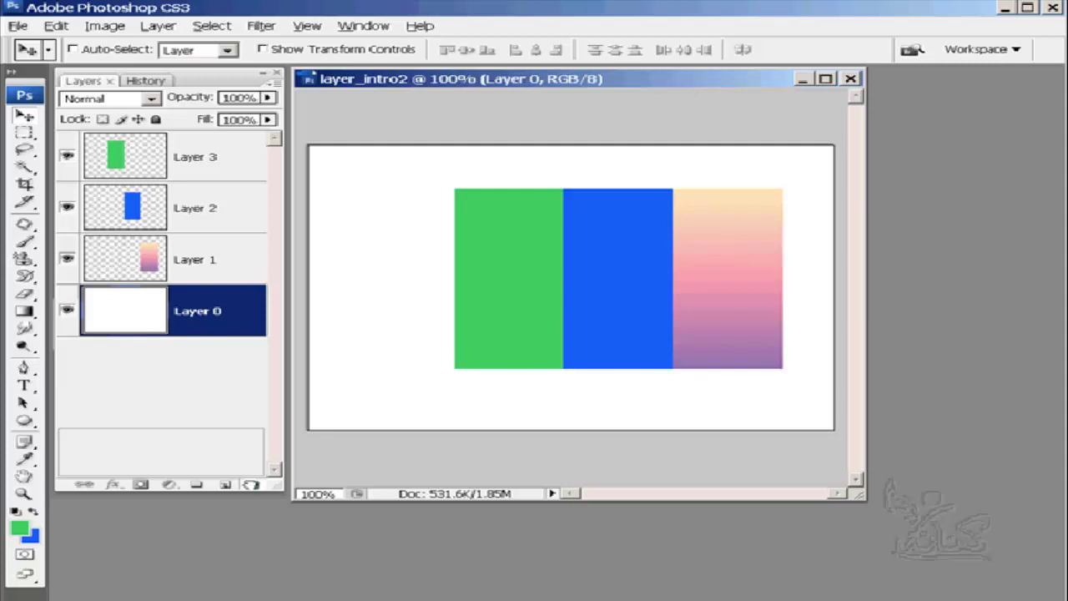
Step: Trash Layer 0, drag Layer 1 to New Layer to make Layer 1 copy, and widen the panel
left_click_drag(251, 483, 252, 488)
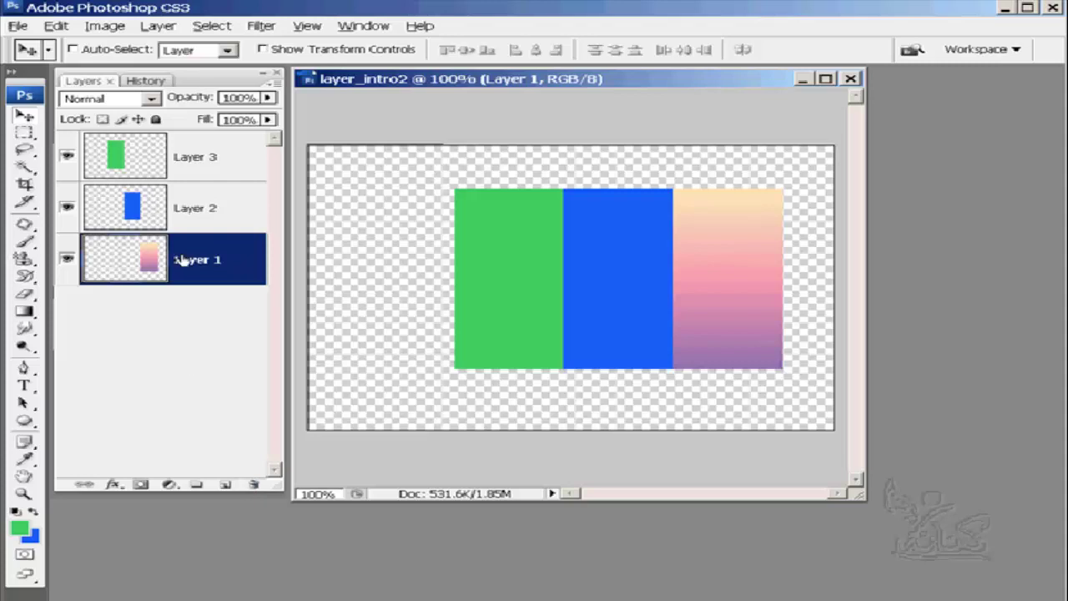
mouse_move(185, 253)
left_mouse_down()
mouse_move(195, 392)
mouse_move(221, 486)
left_mouse_up()
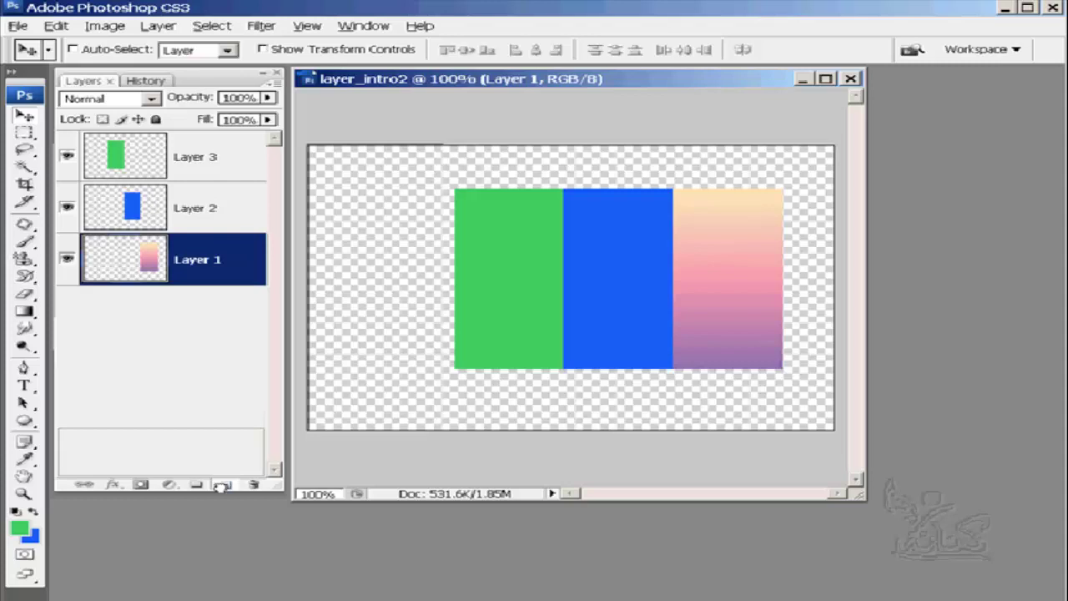
left_click_drag(221, 486, 222, 485)
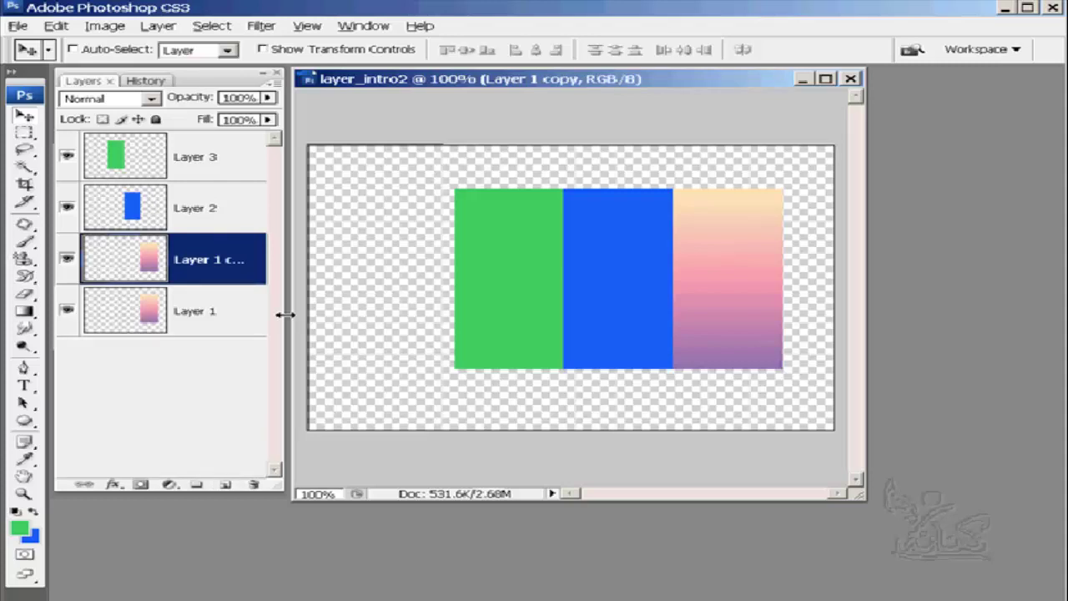
left_click_drag(285, 314, 367, 325)
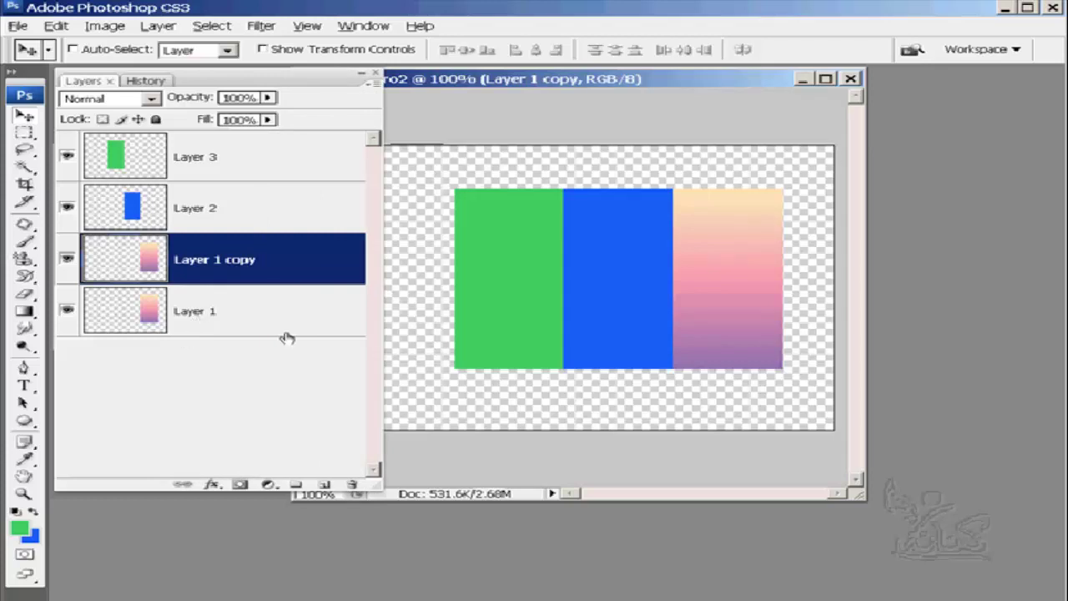
Step: Drop Layer 1 copy onto the New Group icon so it sits inside Group 1
mouse_move(267, 258)
left_mouse_down()
mouse_move(293, 367)
mouse_move(294, 485)
left_mouse_up()
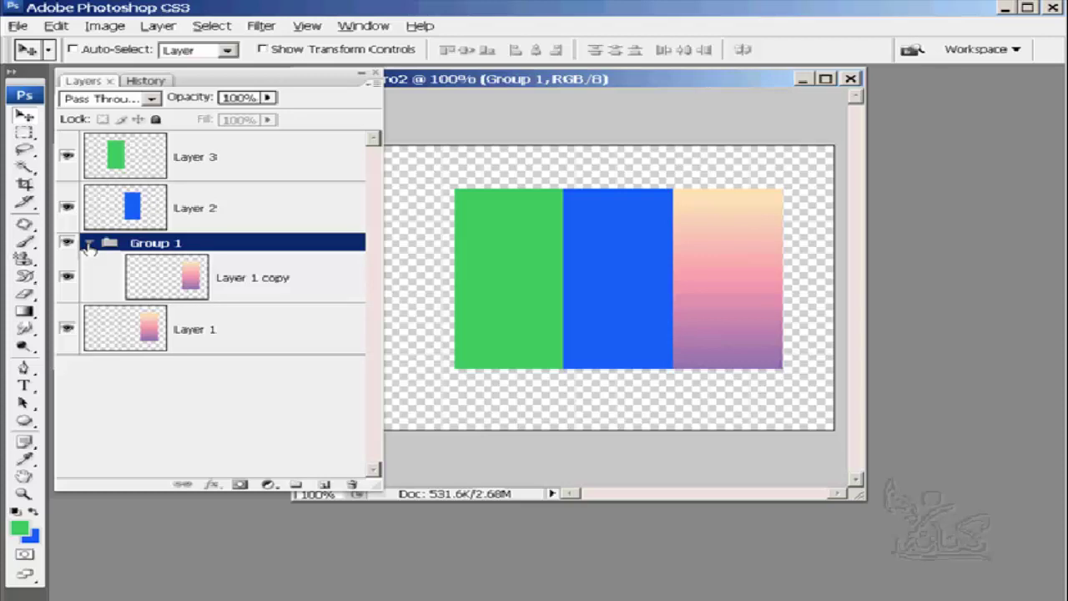
left_click(88, 244)
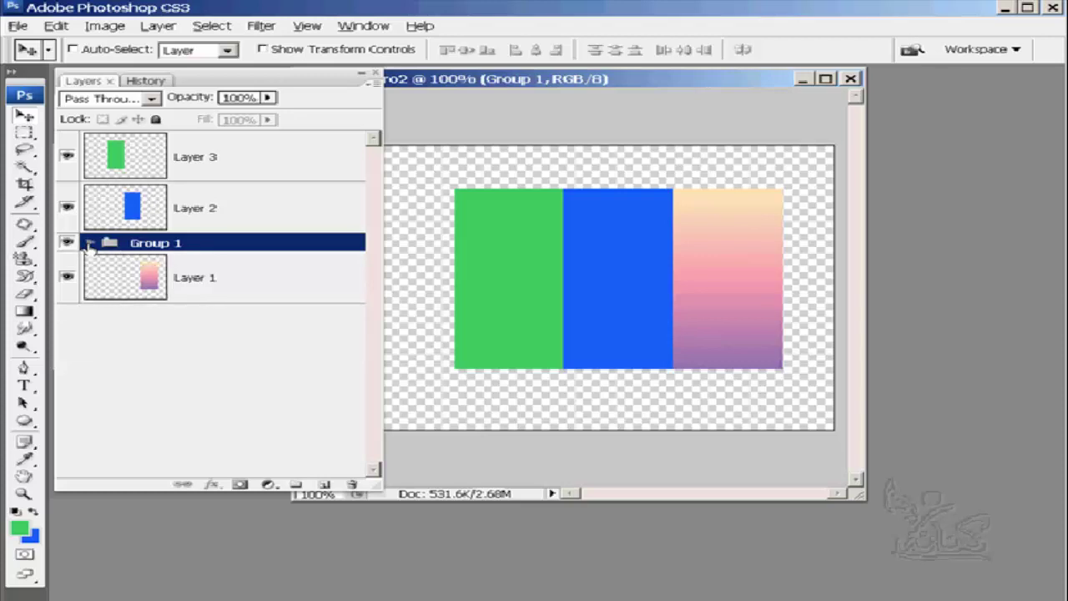
left_click(90, 244)
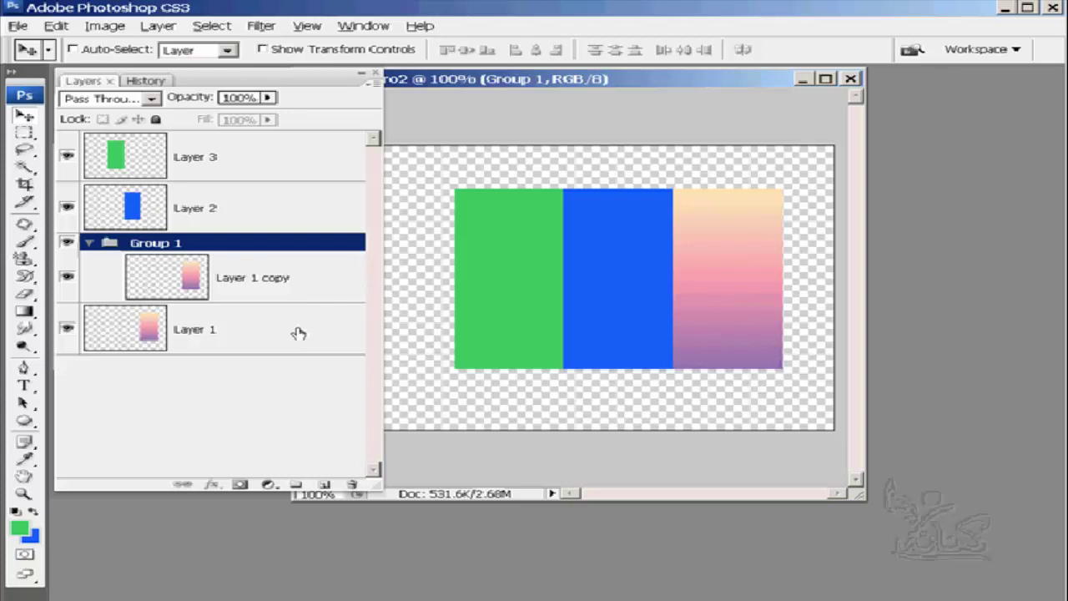
left_click_drag(328, 276, 319, 276)
left_click(319, 276)
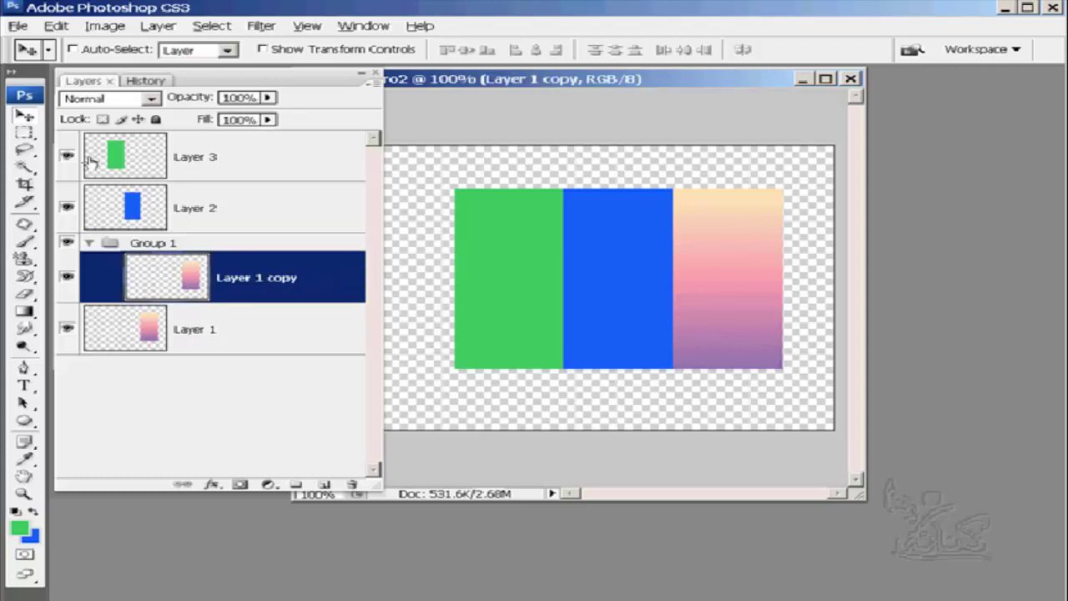
Step: Slide the pink-purple gradient copy left next to the green bar and collapse Group 1
mouse_move(636, 268)
left_mouse_down()
mouse_move(491, 266)
mouse_move(459, 246)
left_mouse_up()
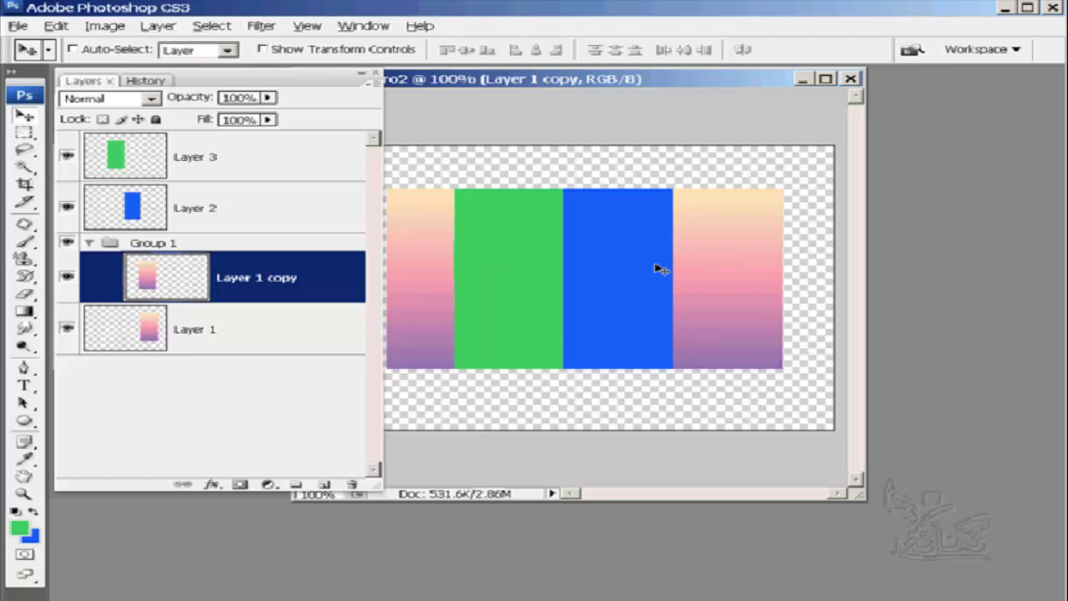
left_click(88, 244)
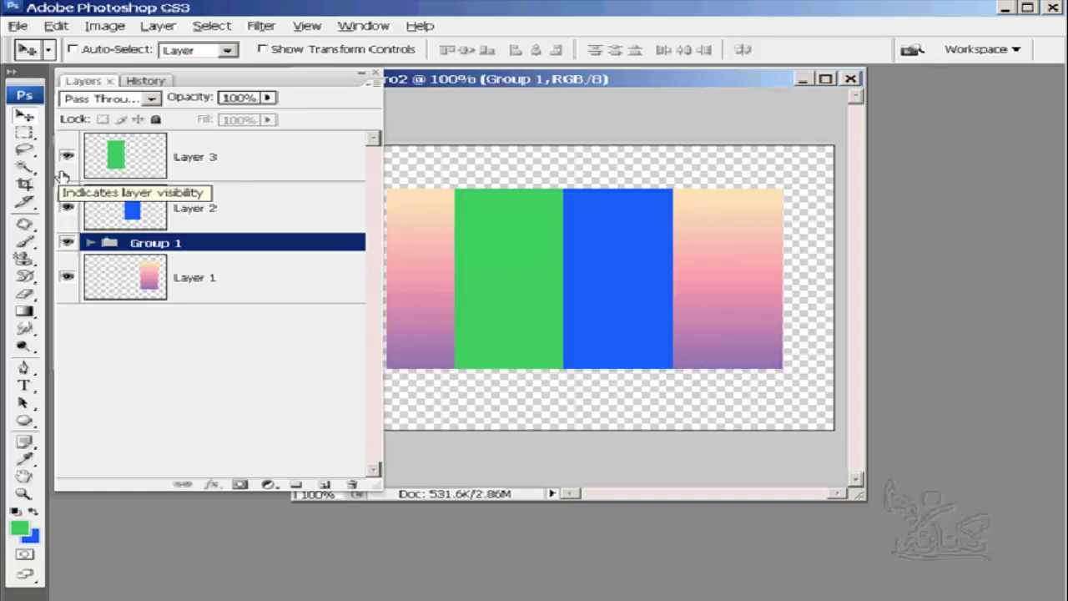
Step: Select Layer 3, hide its green bar, then show it again
left_click(291, 152)
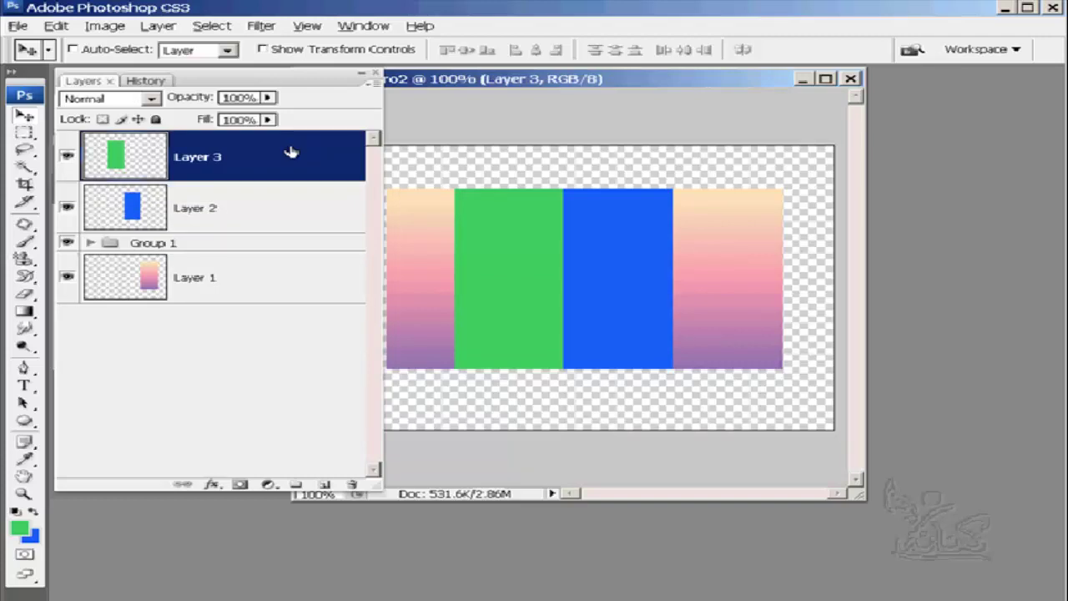
right_click(69, 177)
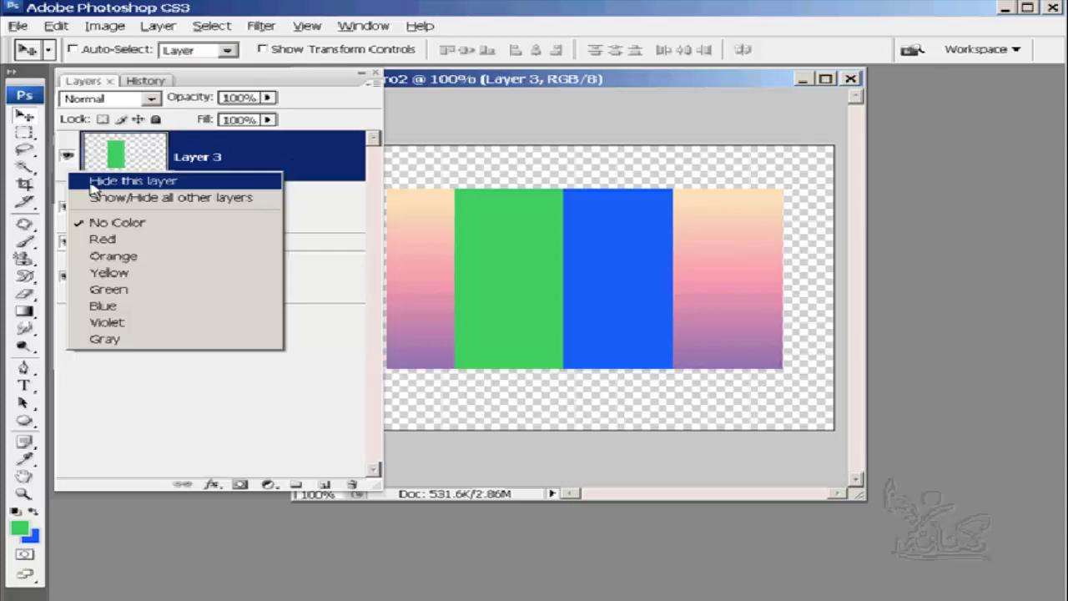
left_click(94, 182)
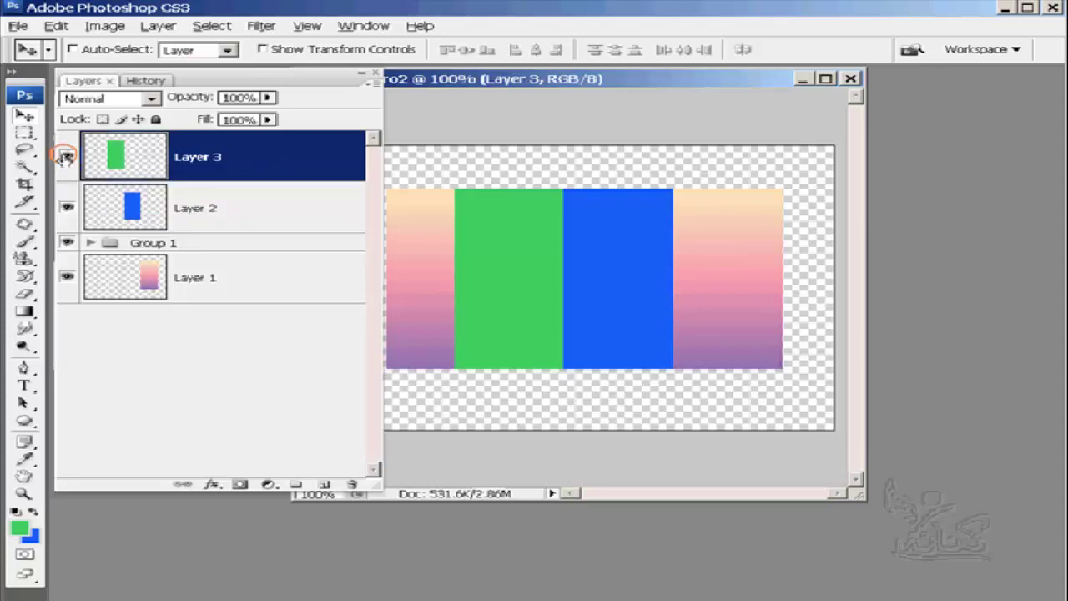
right_click(66, 174)
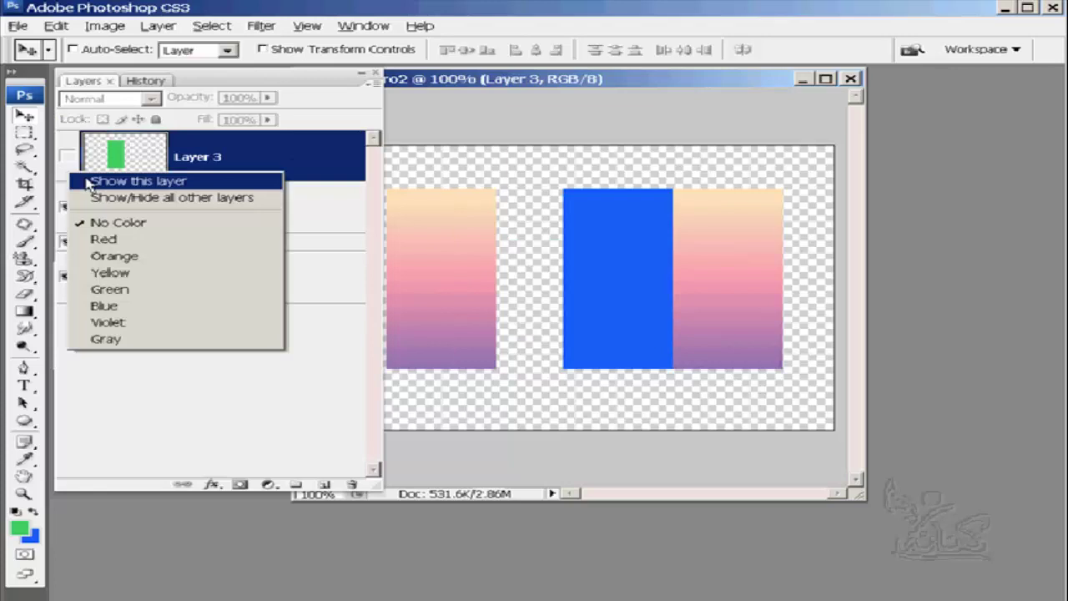
left_click(96, 181)
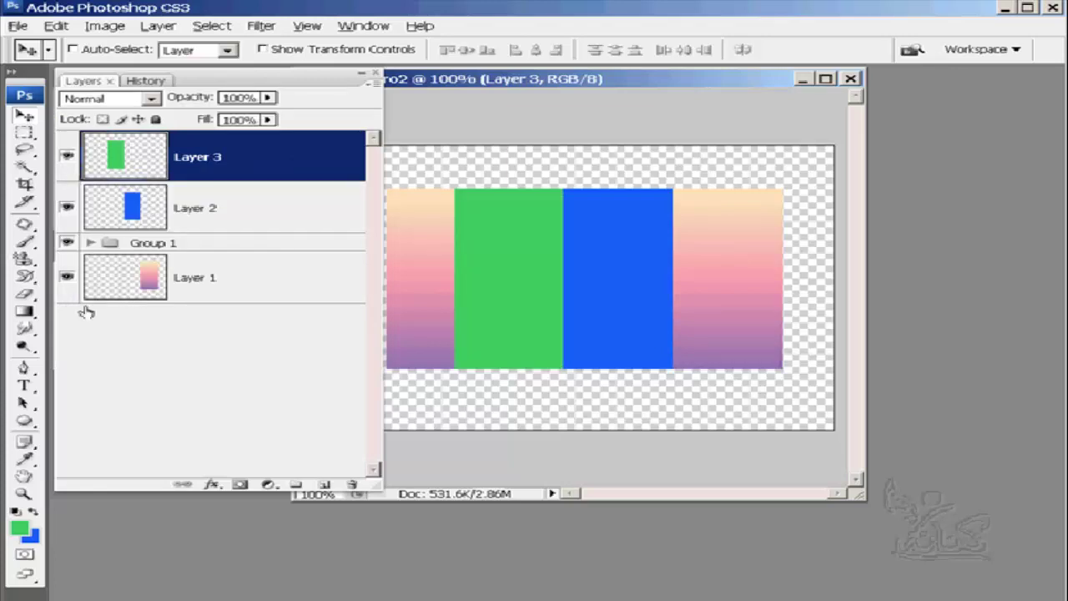
Step: Show only Layer 3, then use Show/Hide all other layers to turn the rest back on
right_click(66, 172)
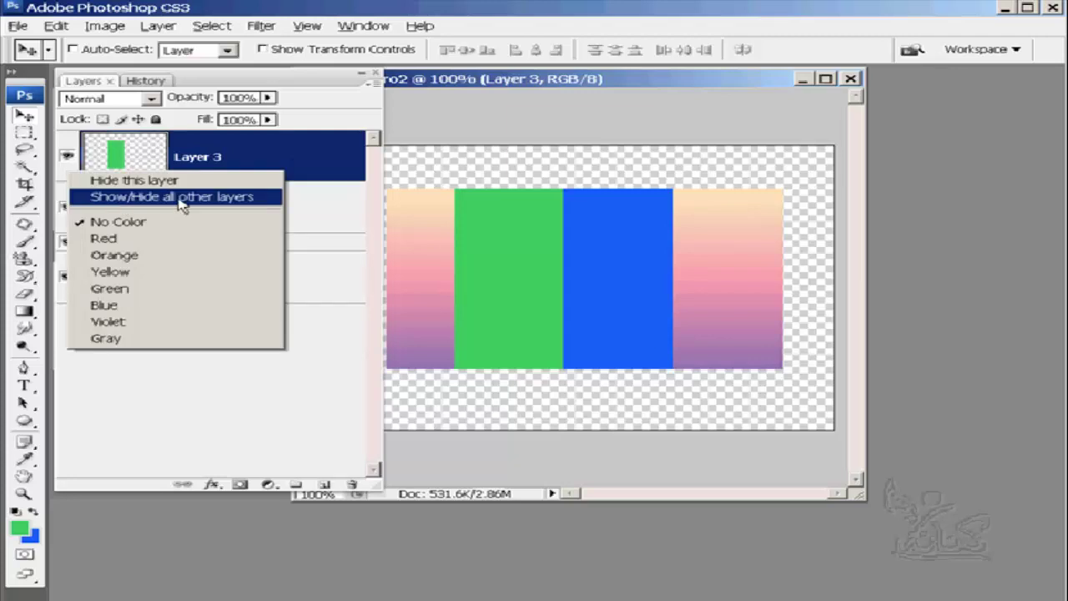
left_click(123, 197)
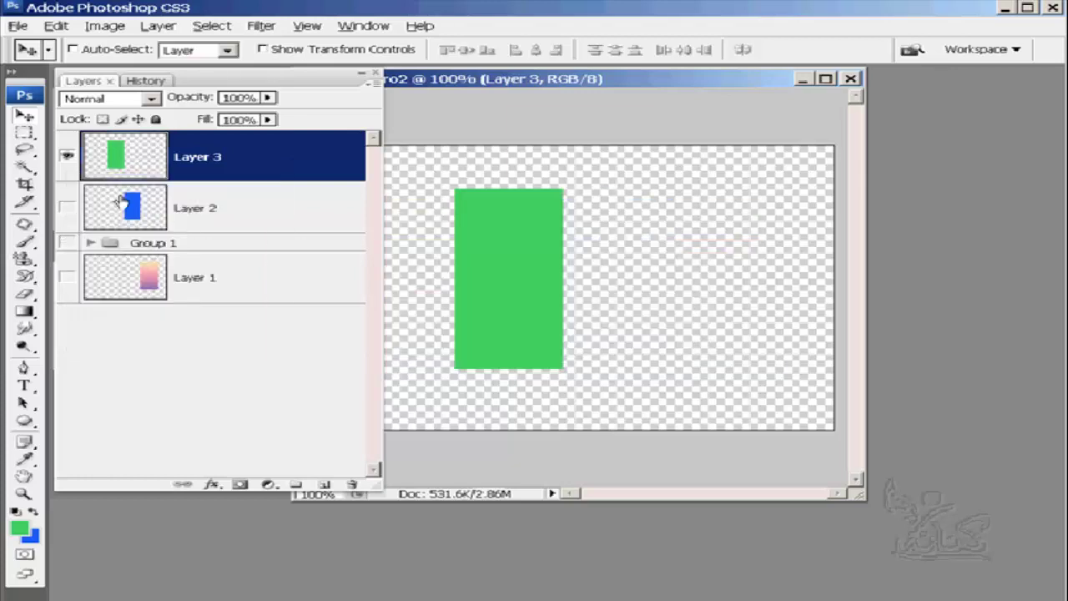
right_click(68, 173)
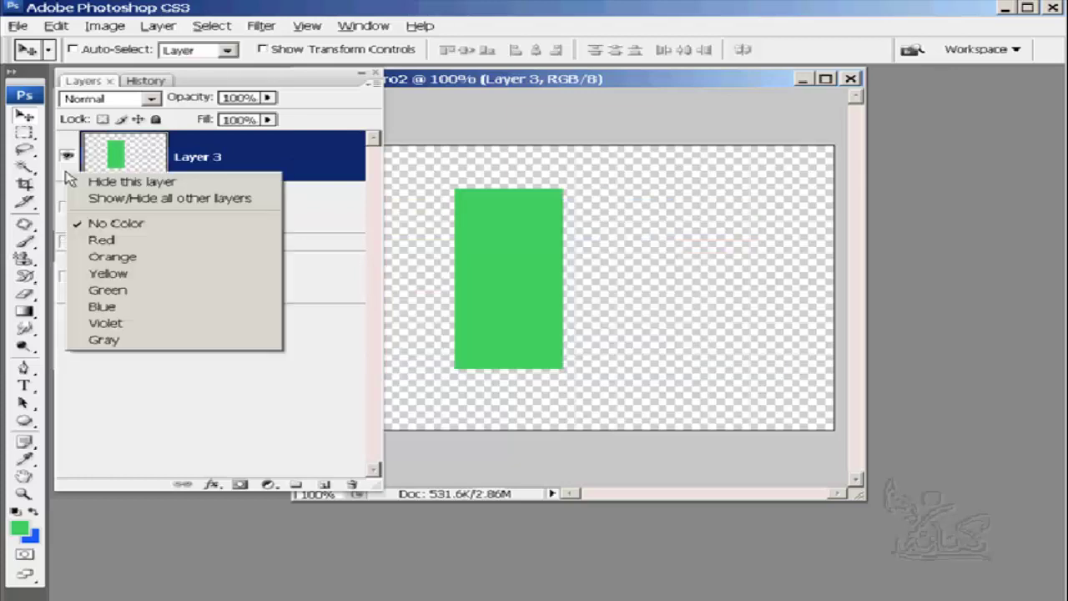
left_click(125, 199)
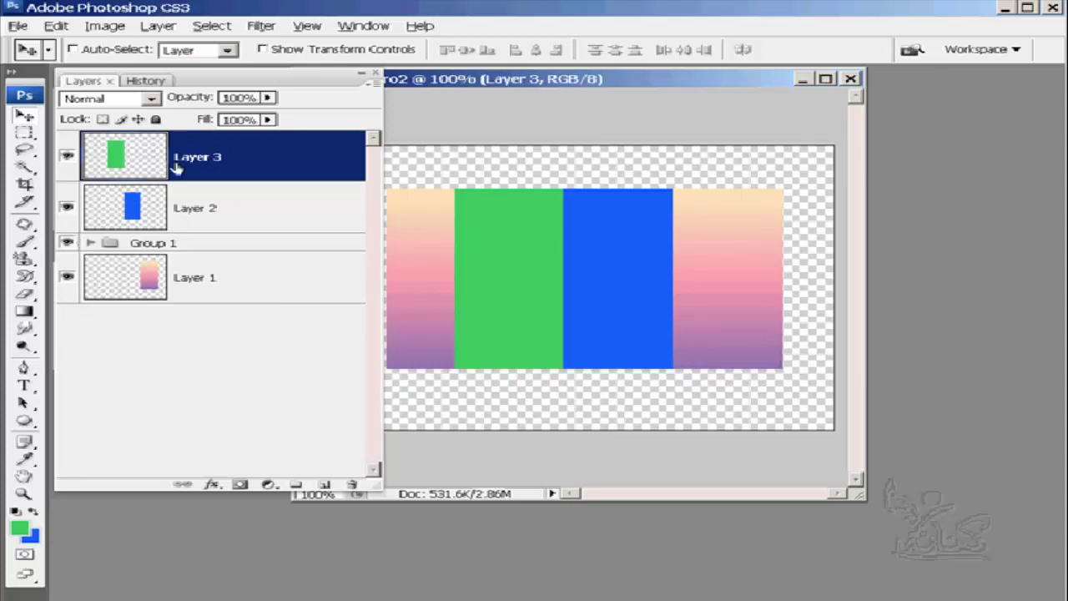
Step: Give Layer 3 a green colour label and Layer 2 a blue one
right_click(66, 174)
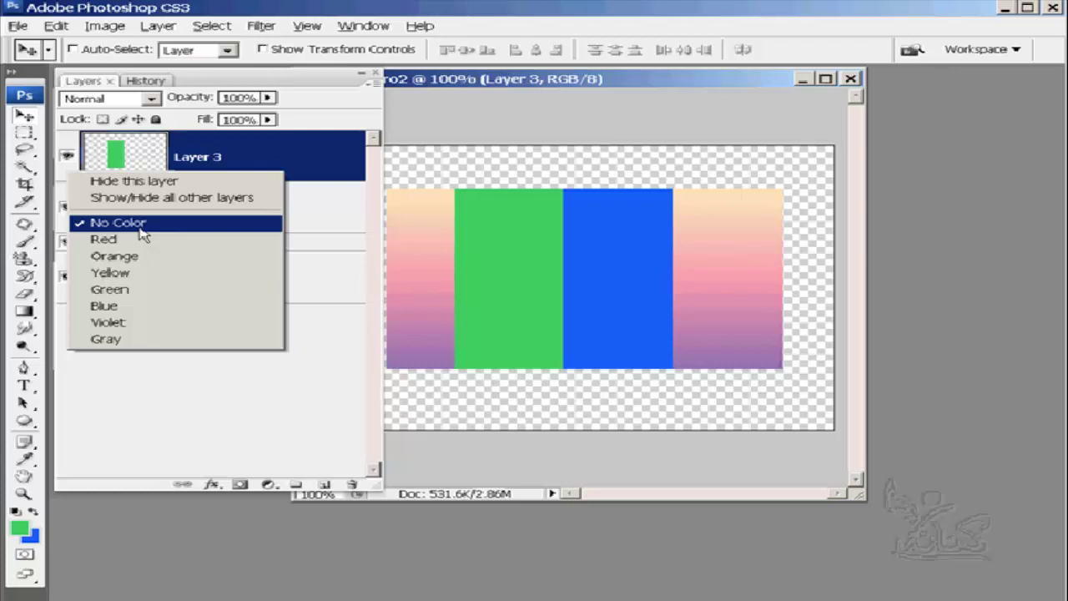
left_click(127, 290)
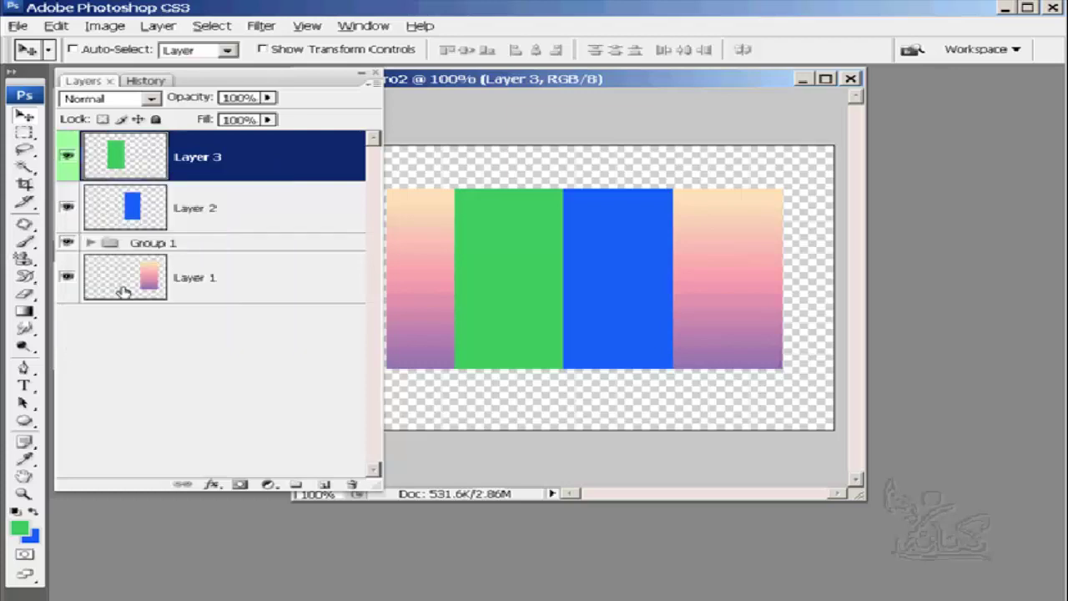
left_click(241, 209)
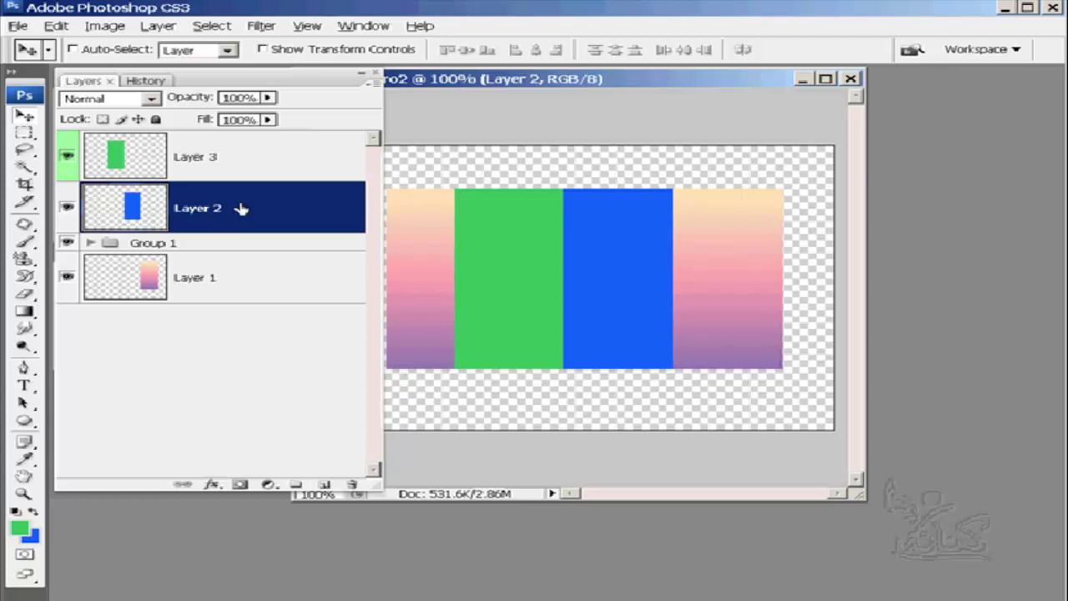
right_click(68, 227)
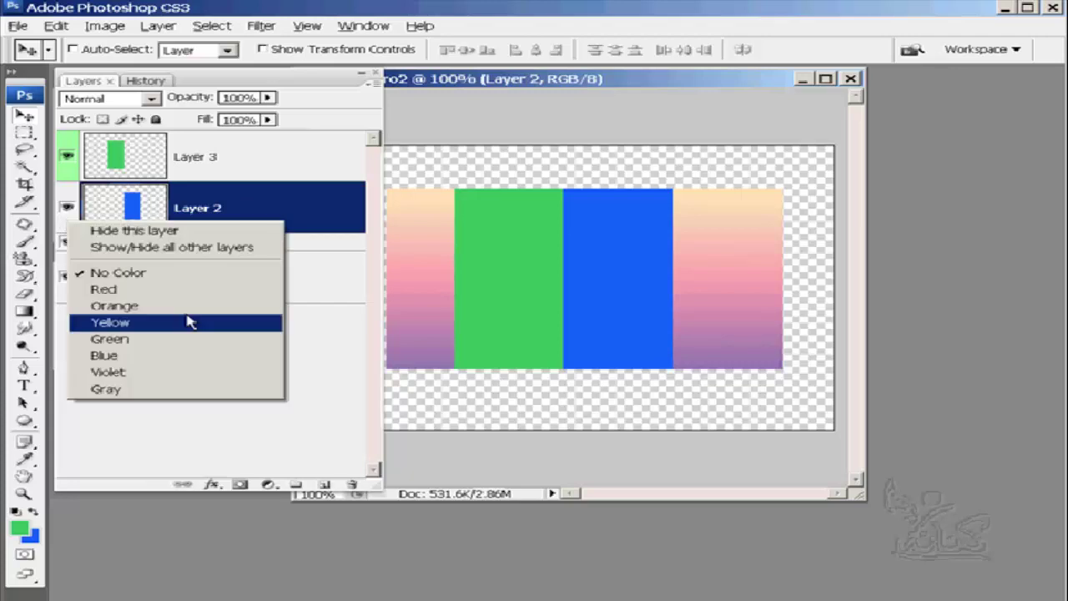
left_click(135, 359)
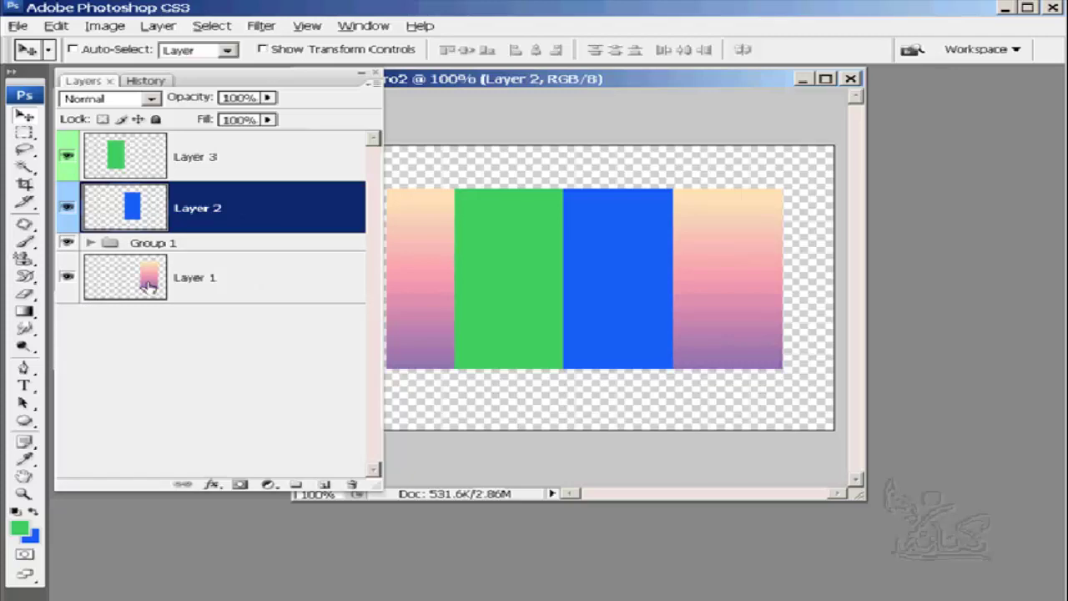
Step: Give Layer 1 a yellow colour label
right_click(65, 294)
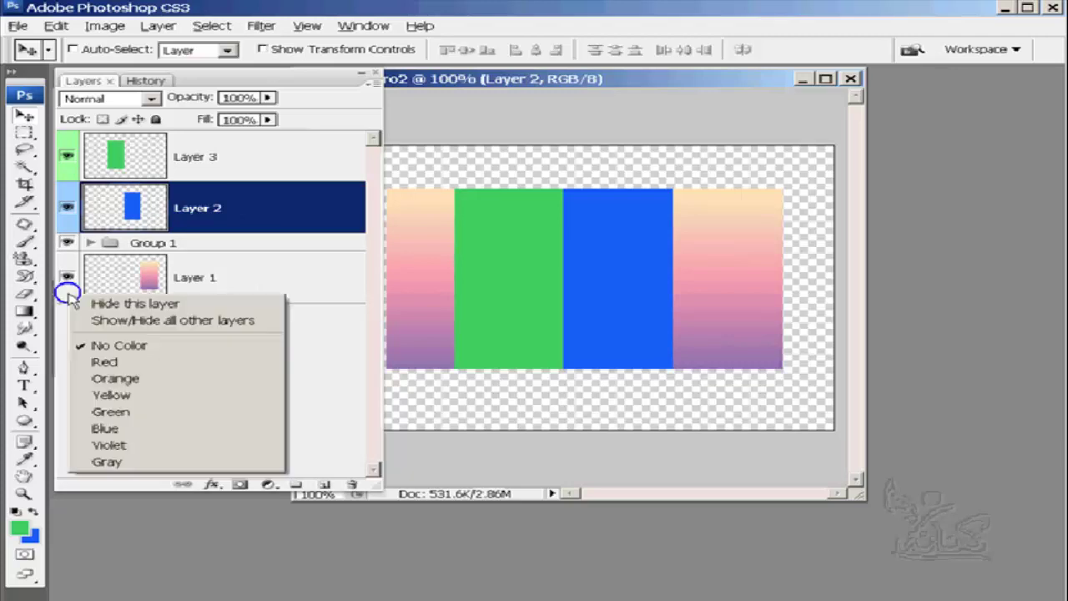
left_click(293, 277)
left_click(292, 277)
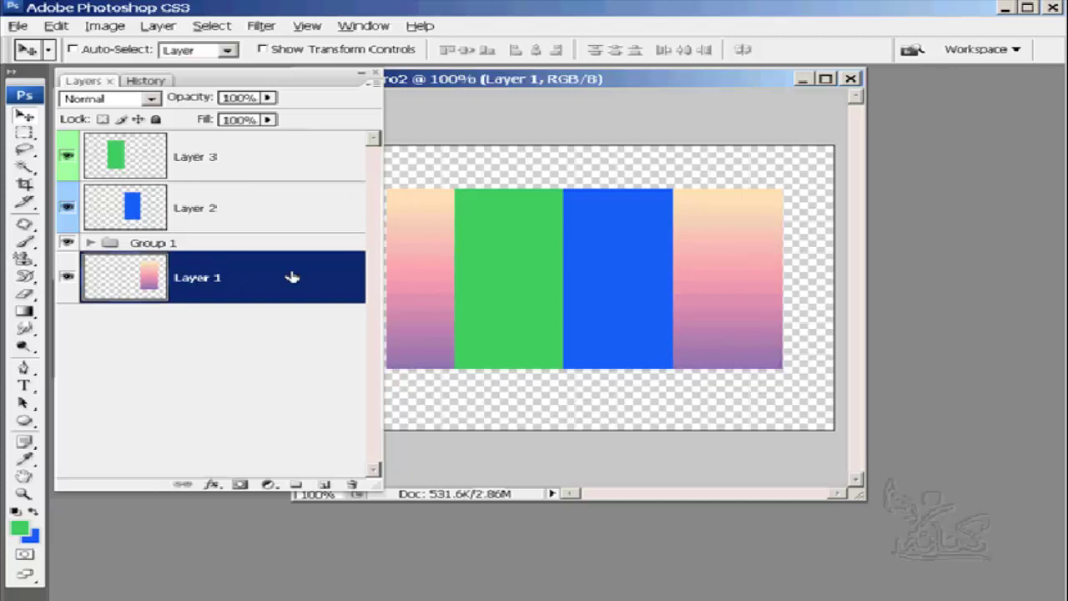
right_click(64, 293)
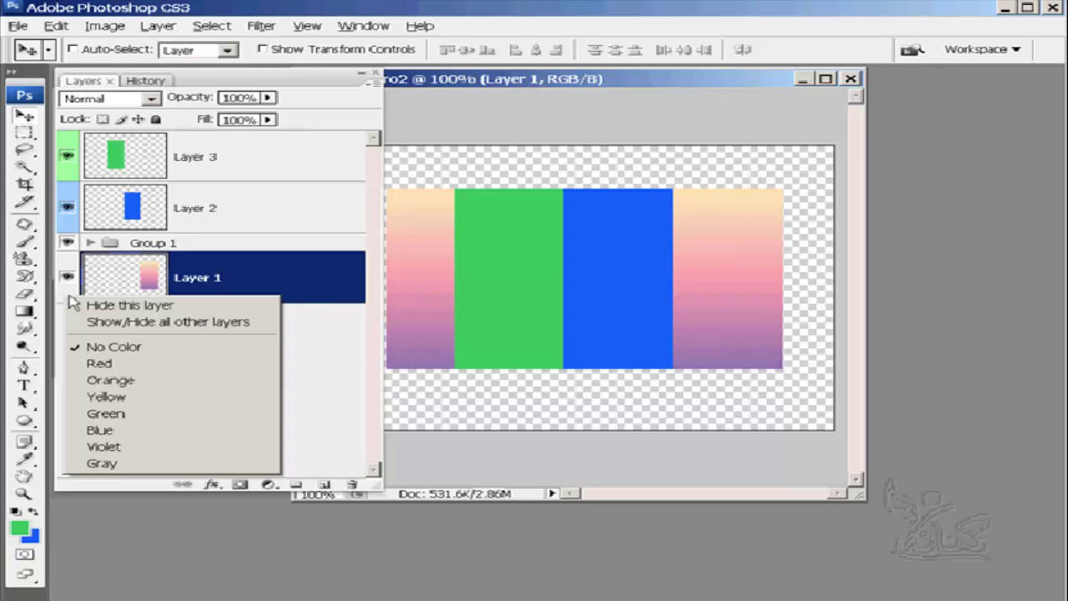
left_click(143, 398)
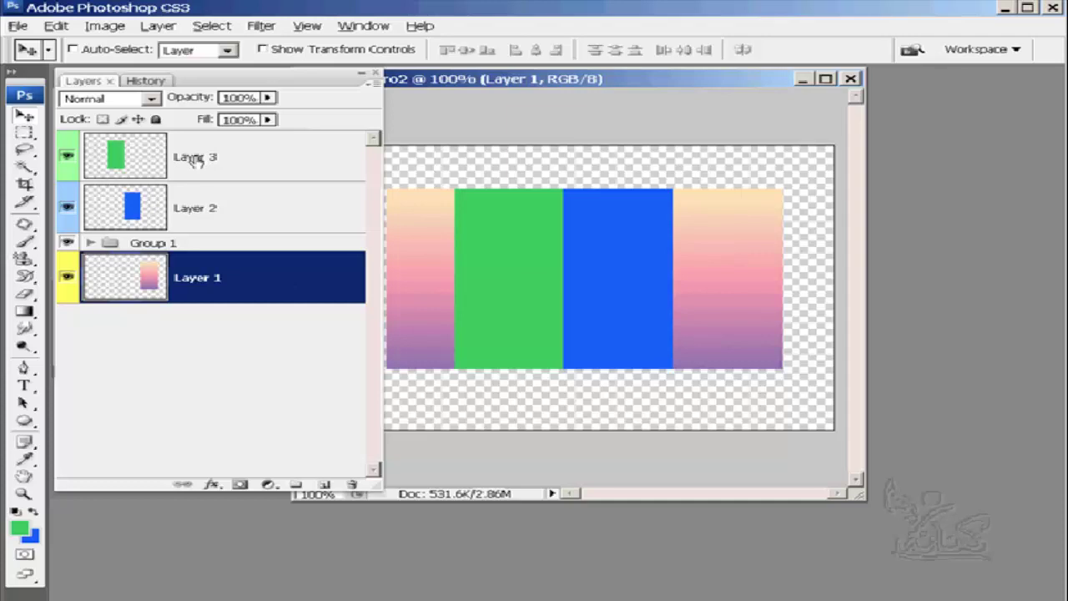
Step: Open Layer Properties for Layer 3, keeping its Color set to Green
left_click(195, 161)
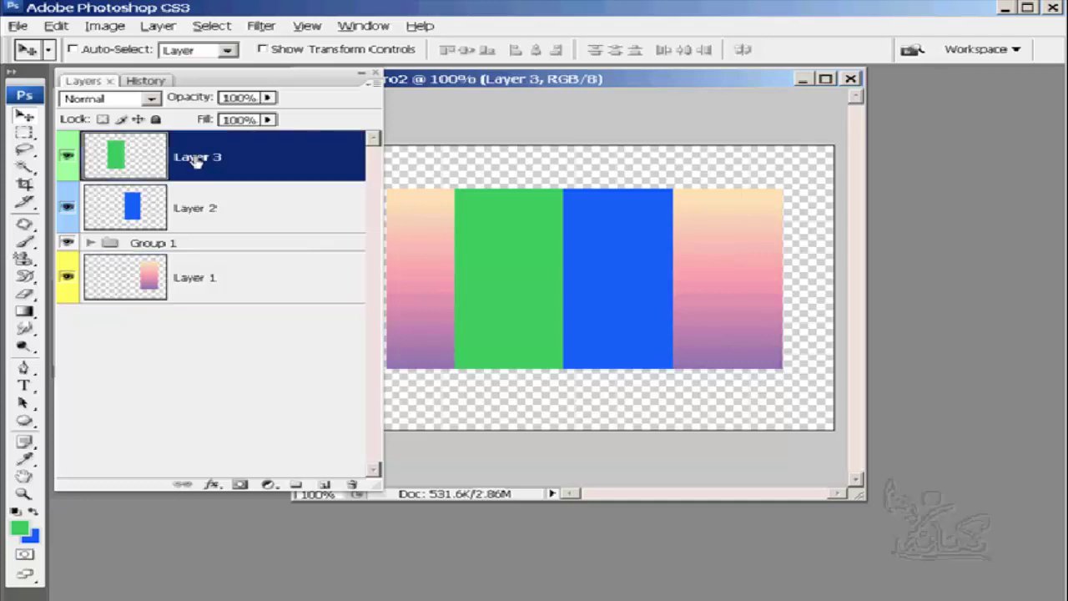
double_click(197, 159)
key("Return")
right_click(210, 173)
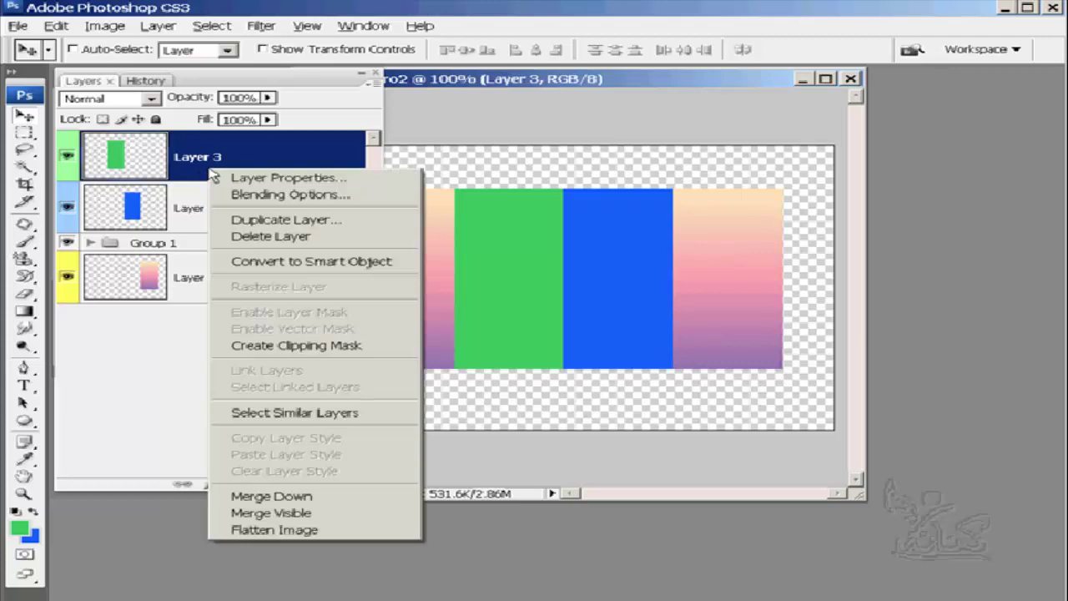
left_click(271, 178)
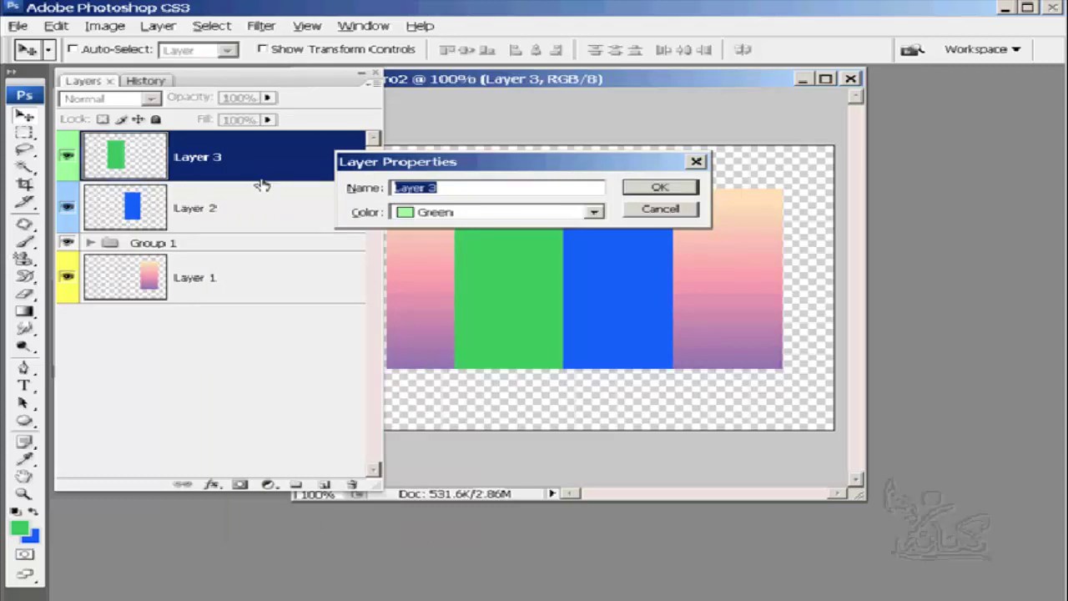
left_click(594, 213)
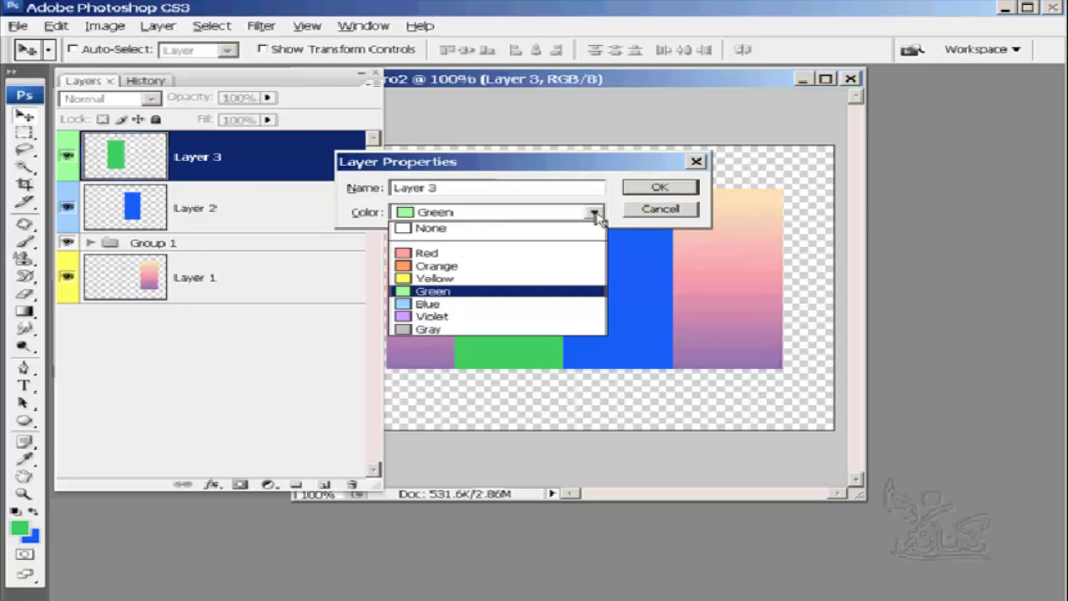
left_click(594, 213)
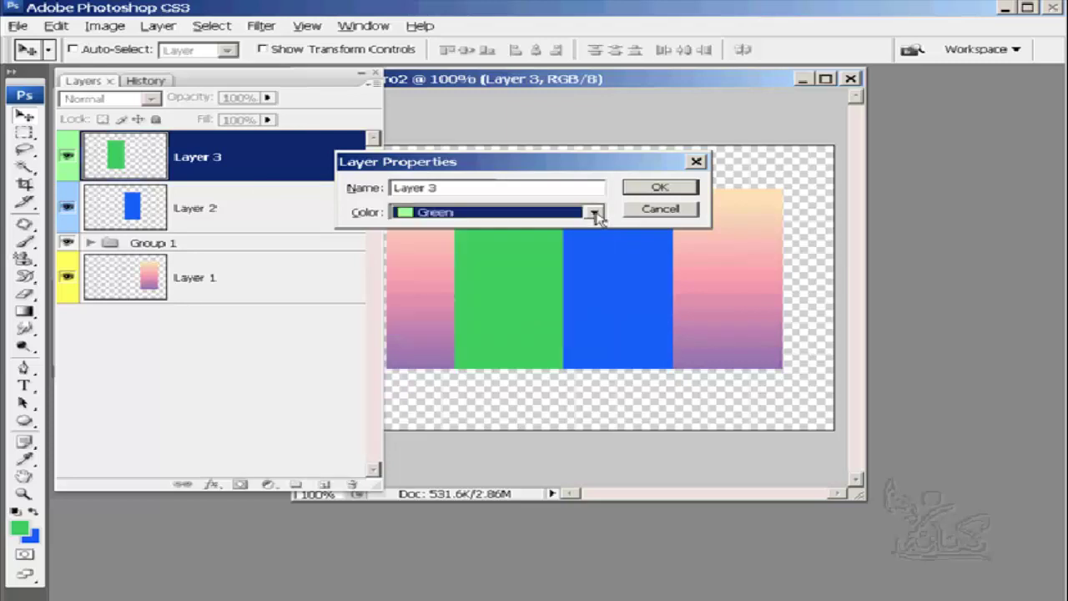
Step: Replace the name with the Arabic word for green ('کخضر') and confirm with OK
left_click(449, 187)
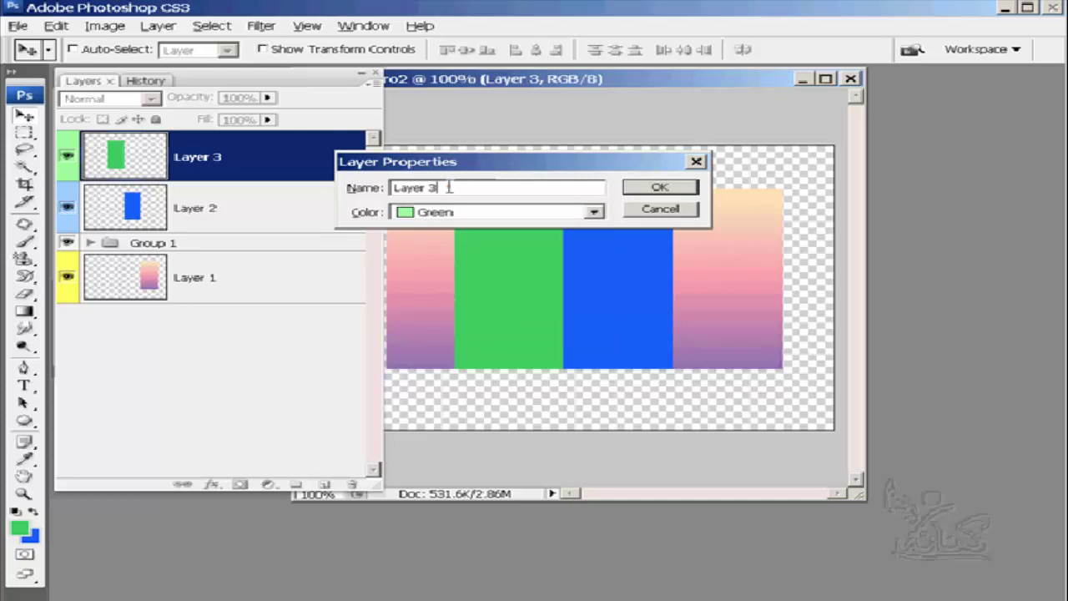
double_click(451, 186)
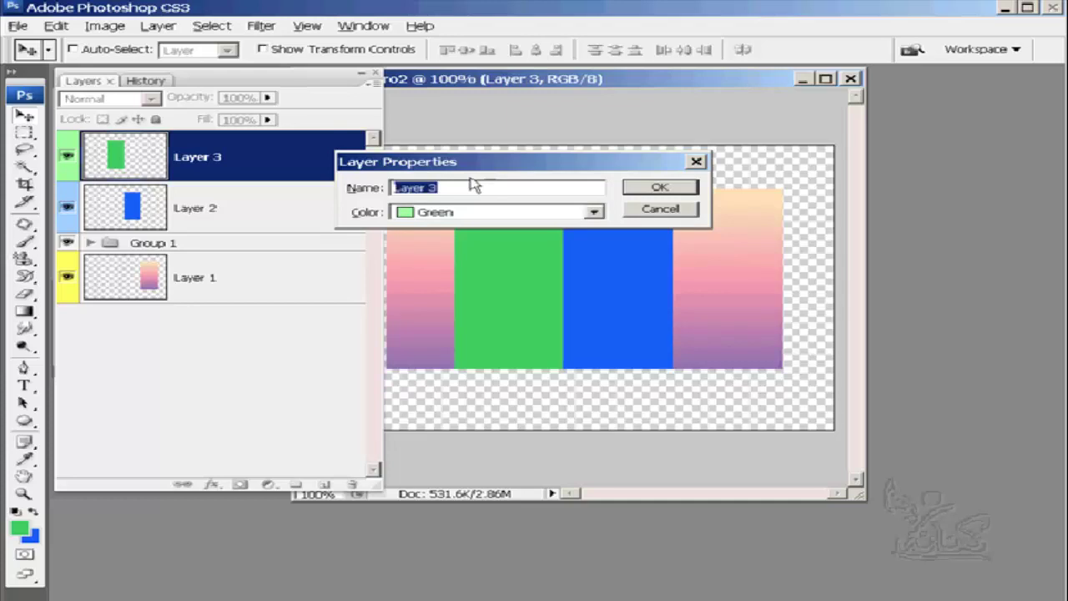
type("green")
key("BackSpace")
key("BackSpace")
key("BackSpace")
key("BackSpace")
key("BackSpace")
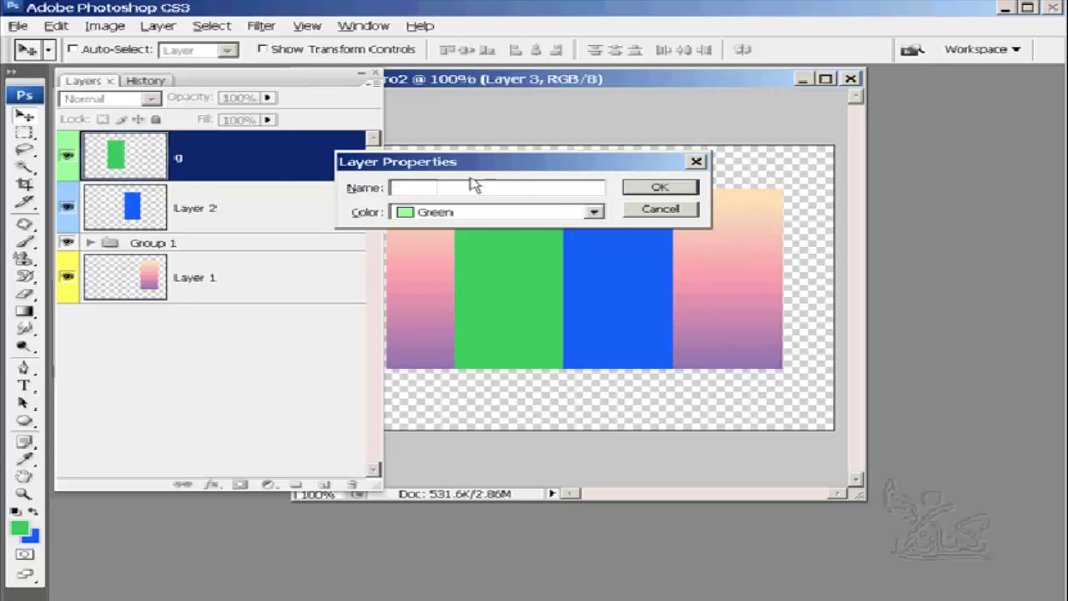
type("l")
type("ک")
type("خض")
type("ر")
left_click(628, 192)
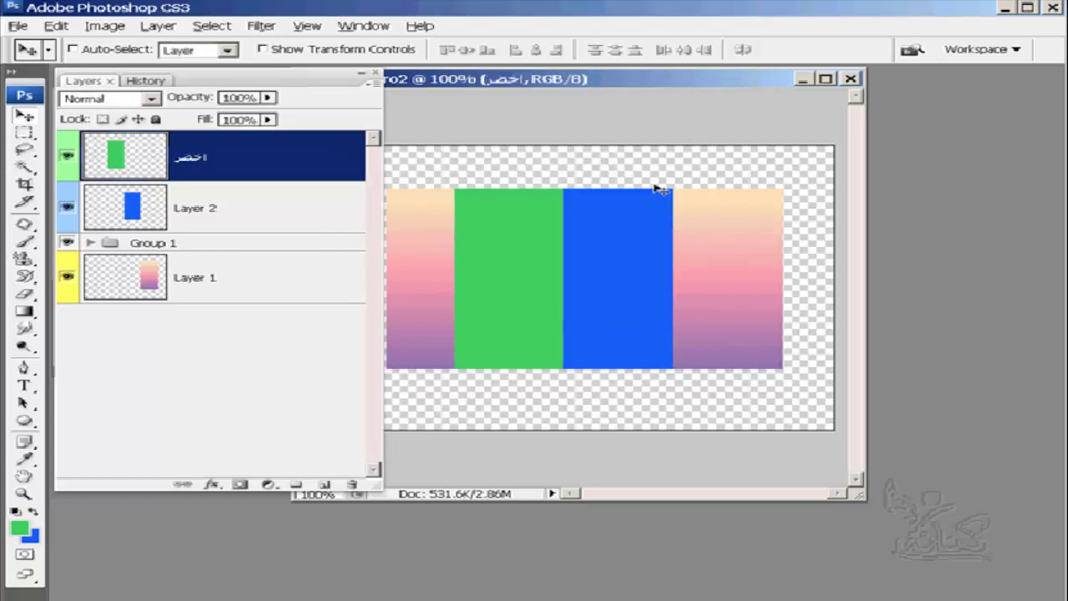